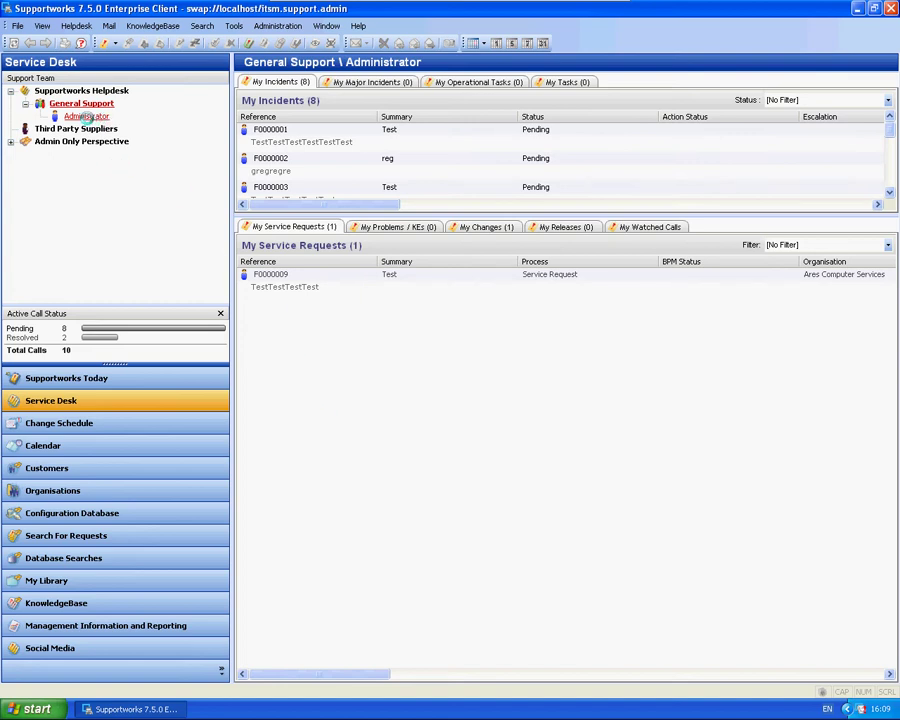
Open the properties of the Administrator analyst from the team tree
click(87, 117)
right_click(88, 117)
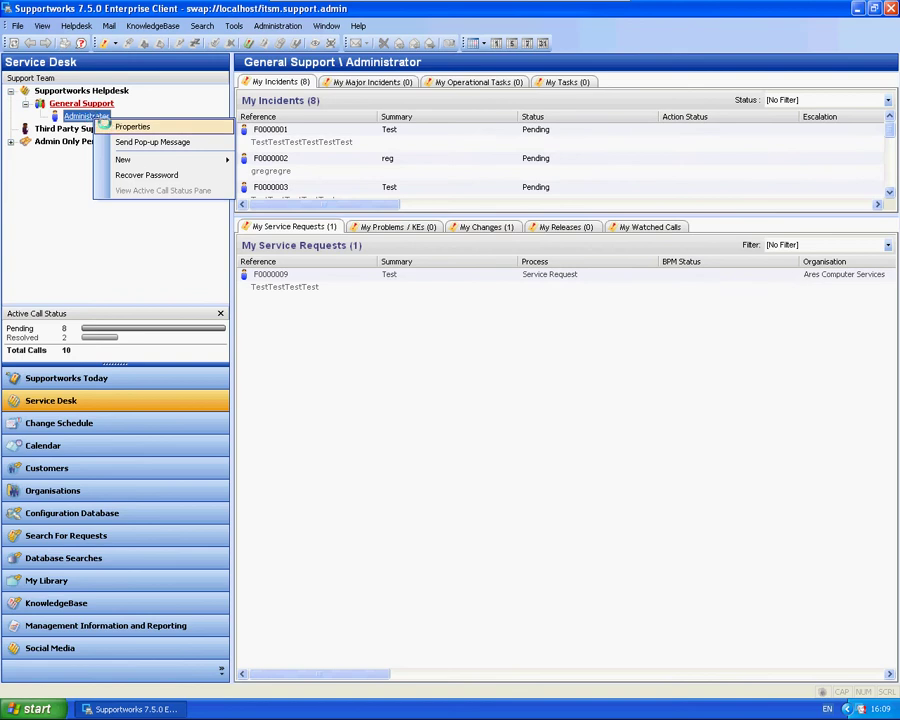
click(130, 127)
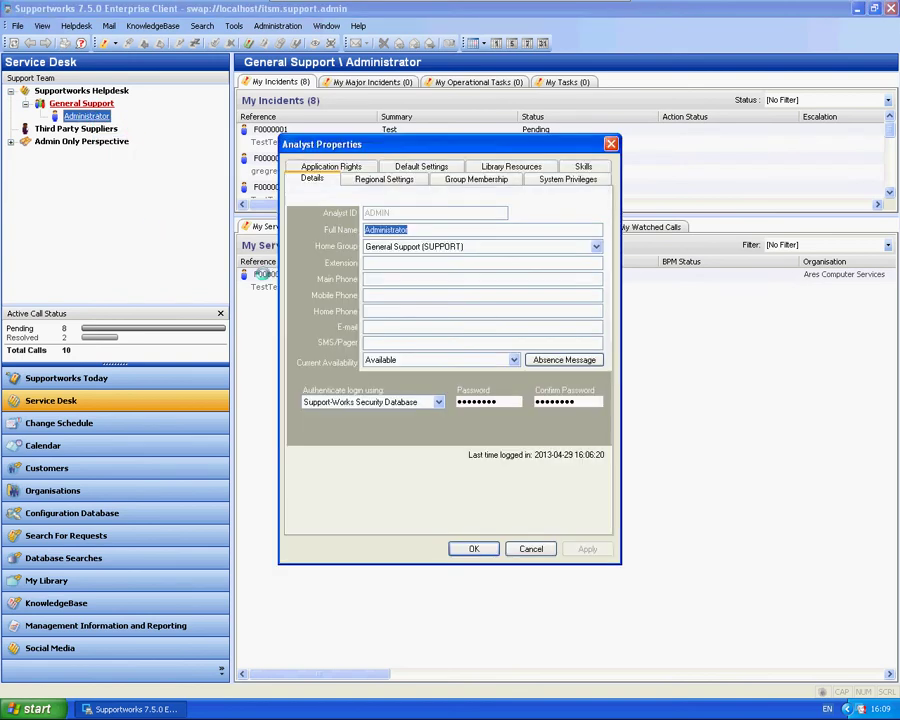
Check the Can manage Business Processes permission under Business Process Rights, then confirm with OK
click(329, 167)
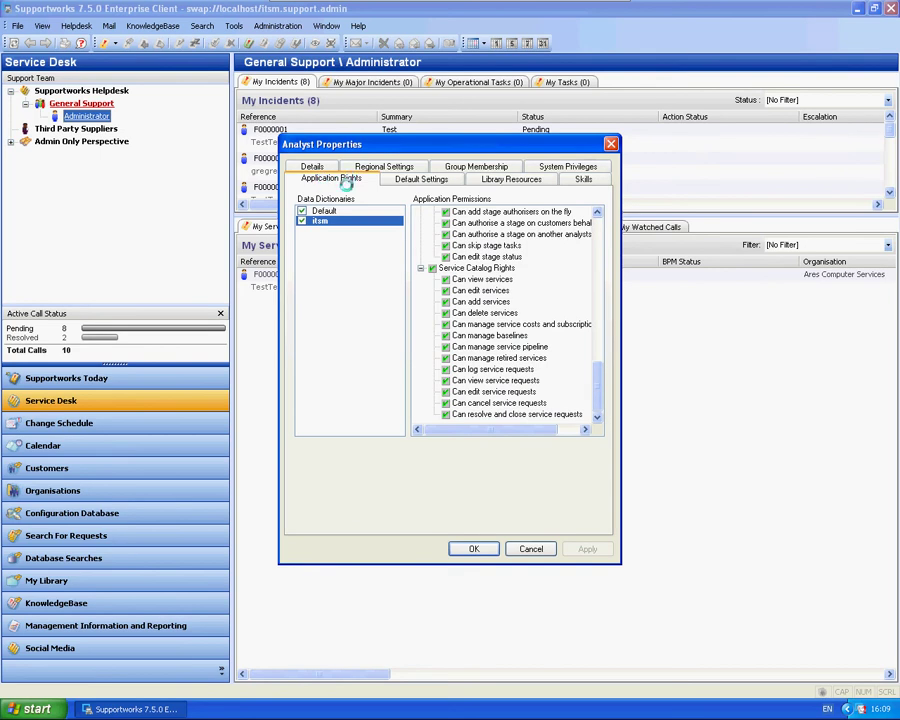
drag(594, 370, 599, 346)
click(462, 290)
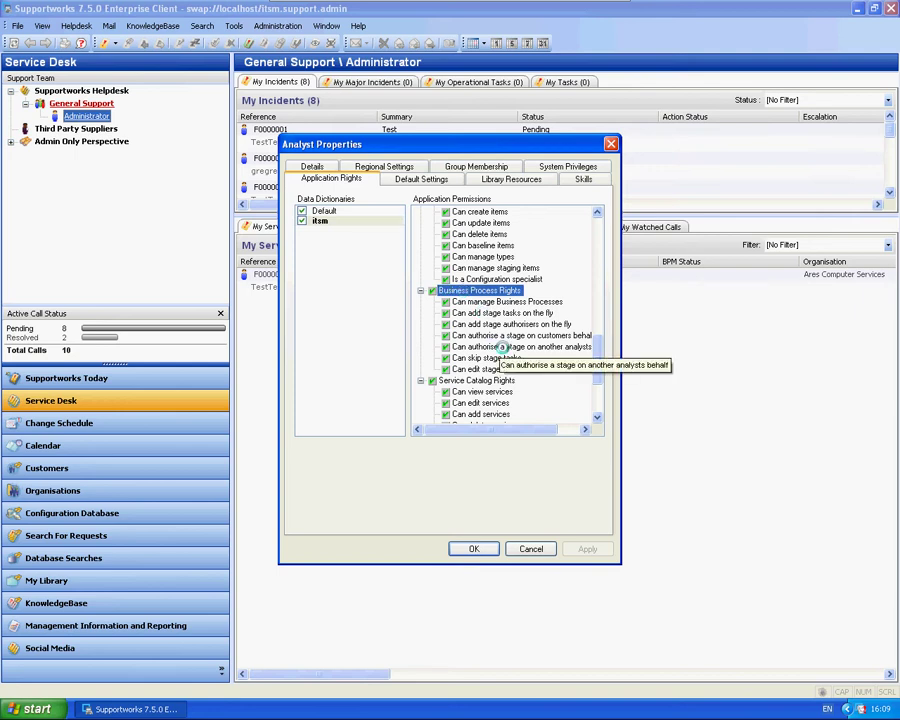
key(Down)
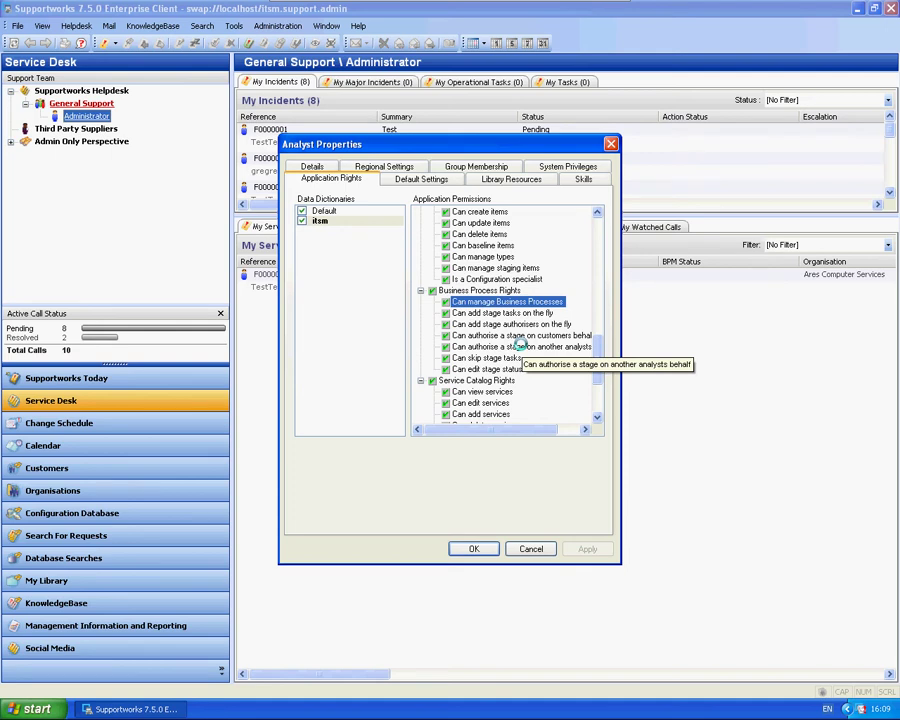
click(474, 548)
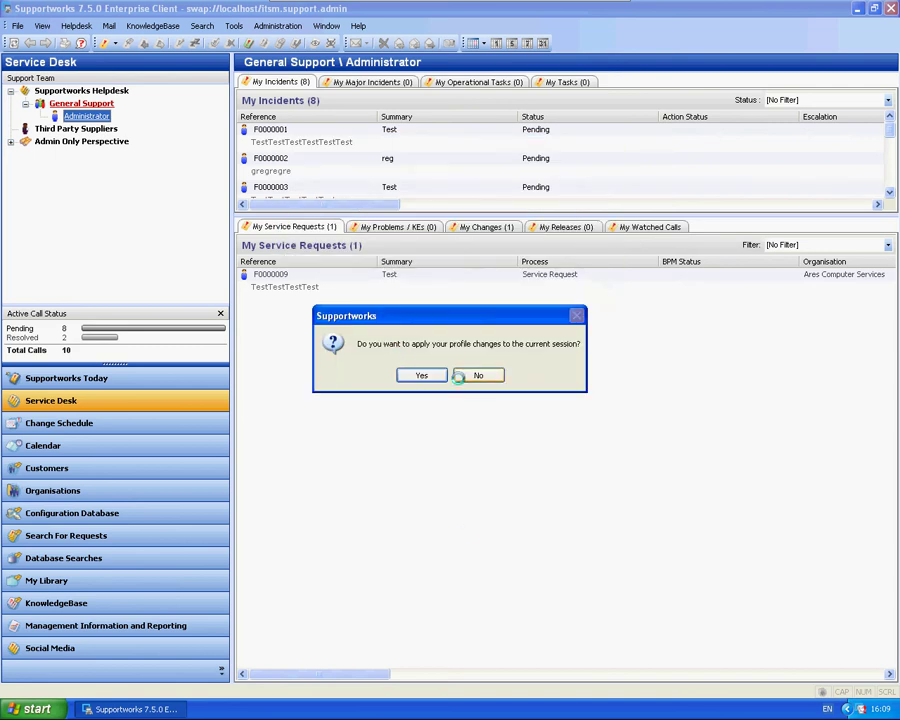
Decline applying the profile changes and open Process Settings from File > Manage Settings
click(466, 376)
click(17, 25)
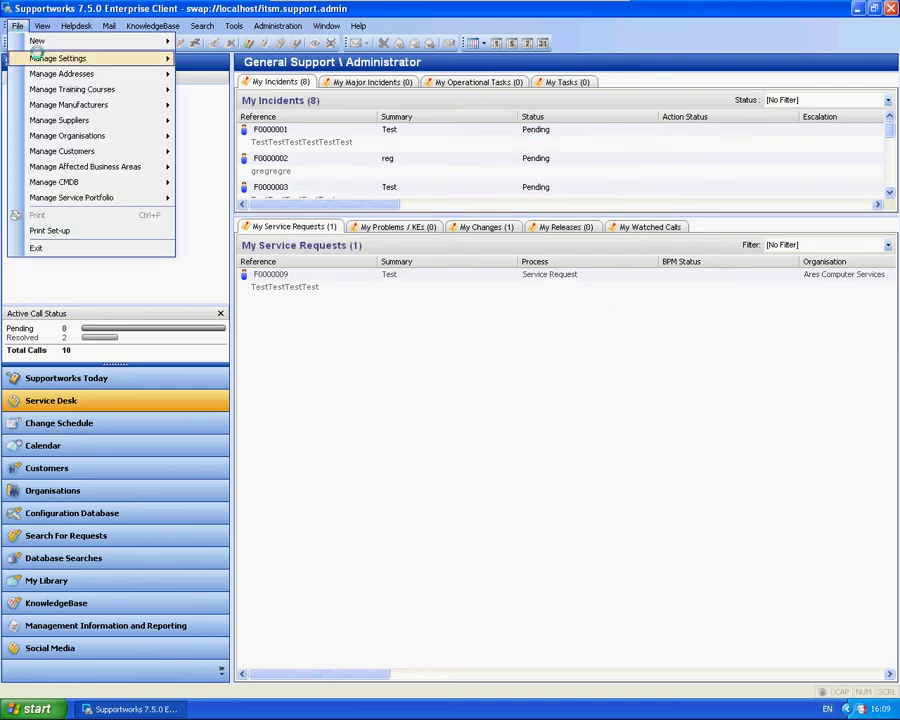
mouse_move(46, 58)
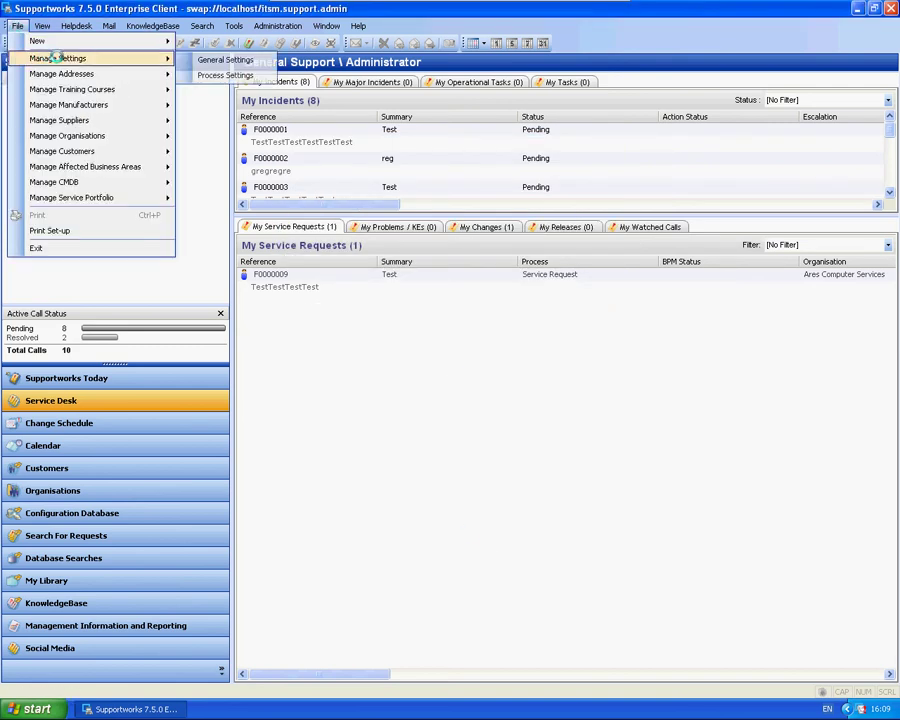
click(246, 76)
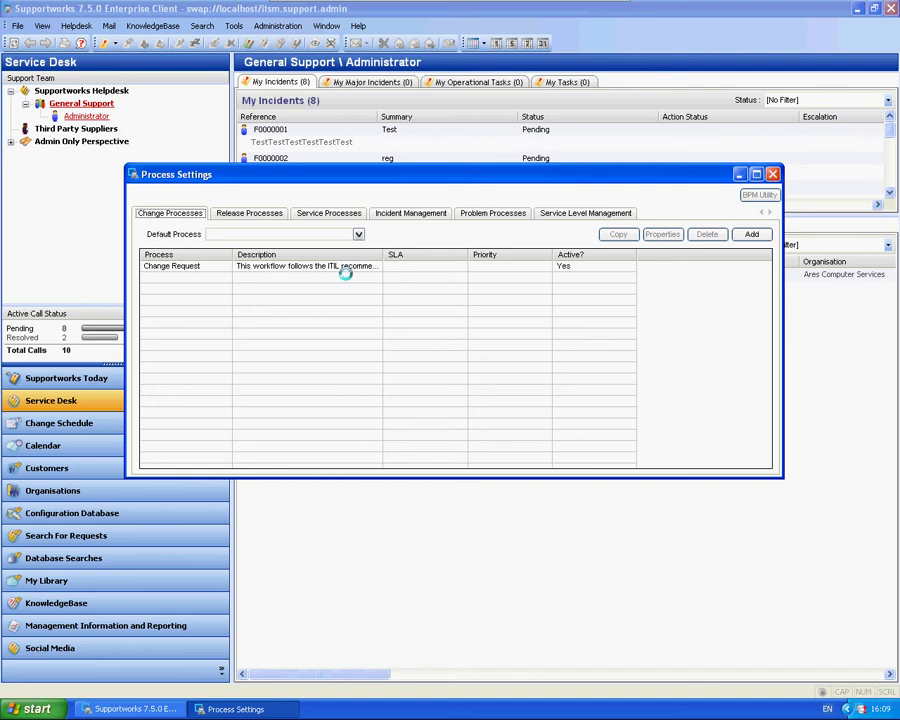
Browse the Change, Release, Service, Incident and Problem process tabs, ending on the Incident Management process
click(266, 214)
click(320, 213)
click(410, 213)
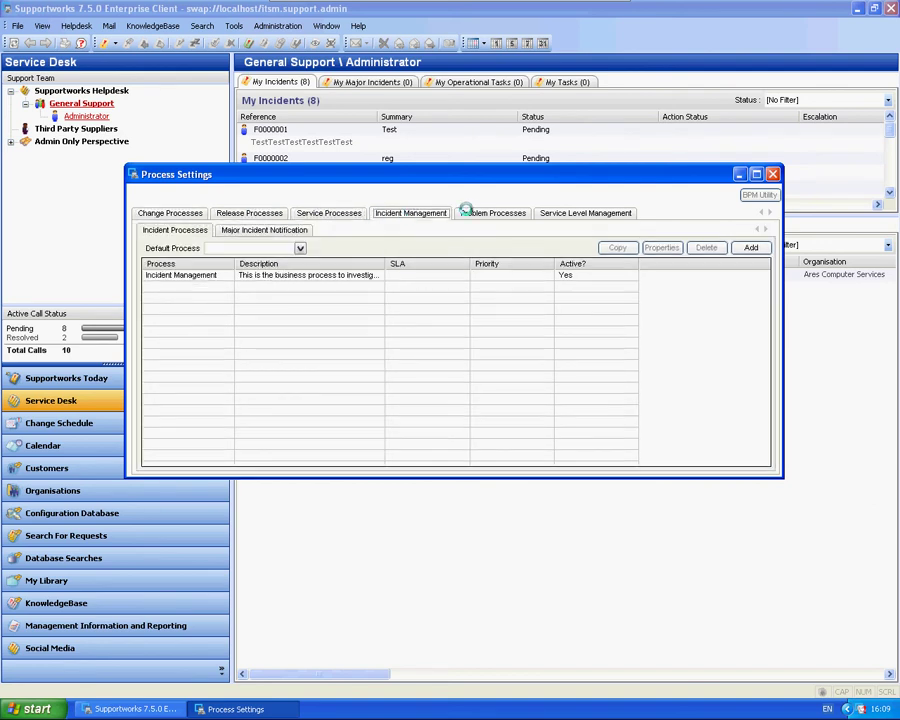
click(471, 213)
click(410, 213)
click(322, 213)
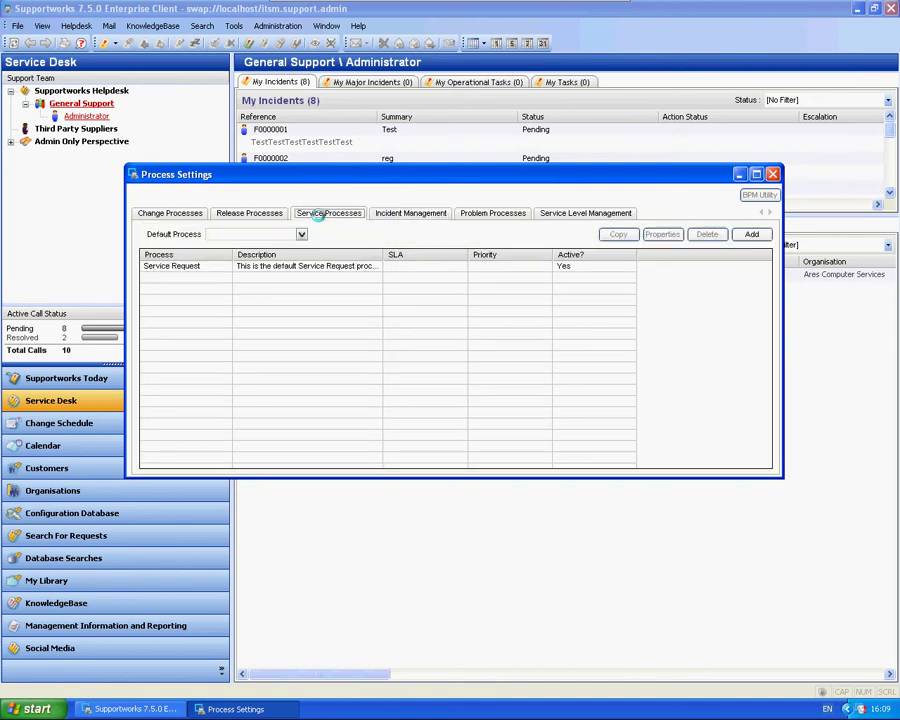
click(251, 213)
click(185, 213)
click(228, 213)
click(352, 212)
click(440, 211)
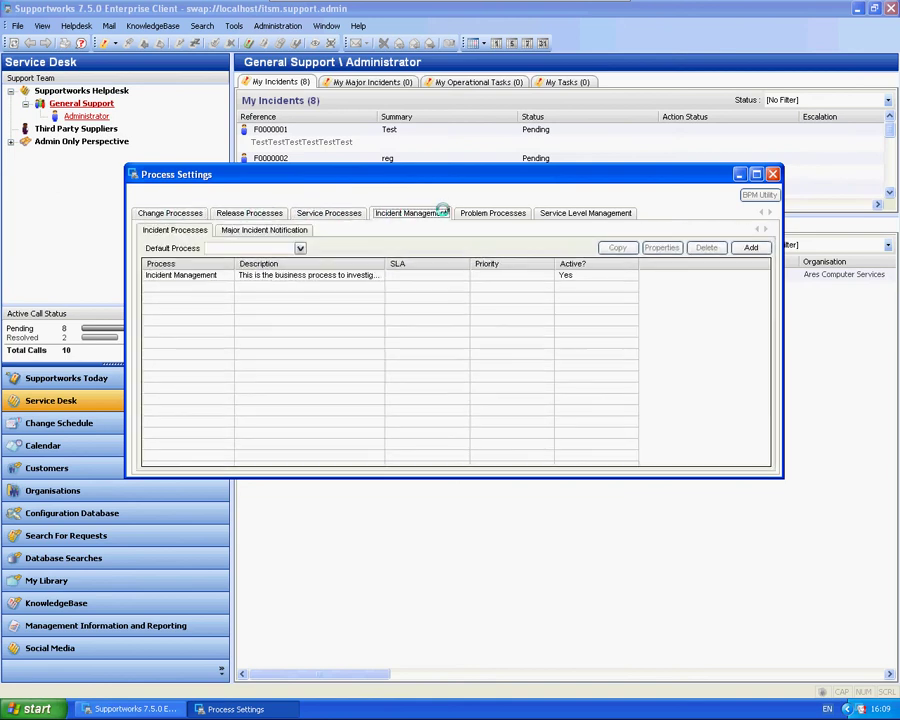
click(490, 212)
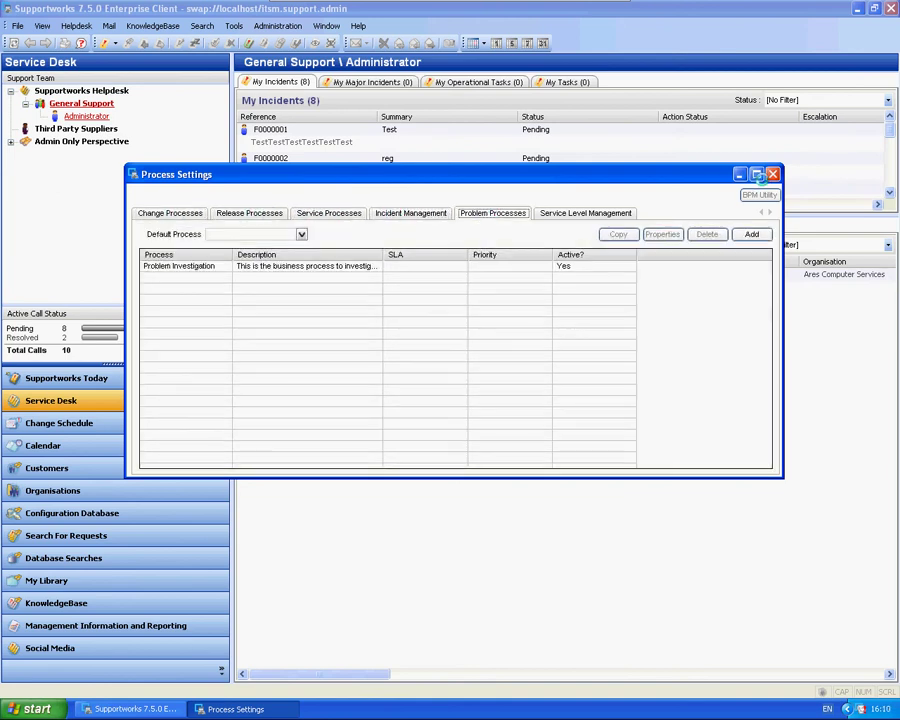
click(408, 211)
click(192, 275)
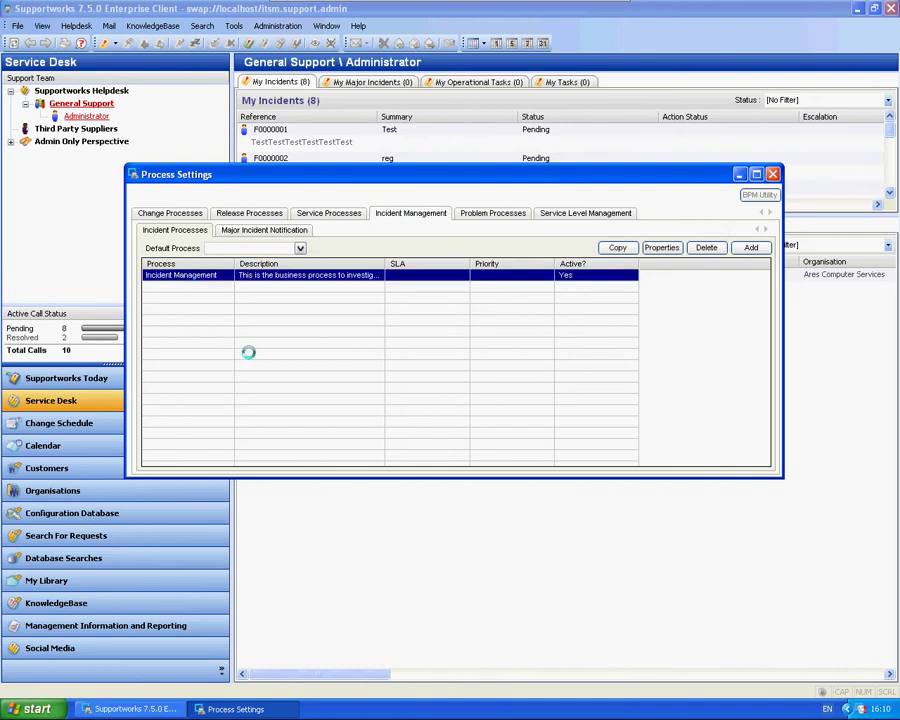
Inspect the Incident Management process stages, including Incident Investigation, then close its window
double_click(217, 274)
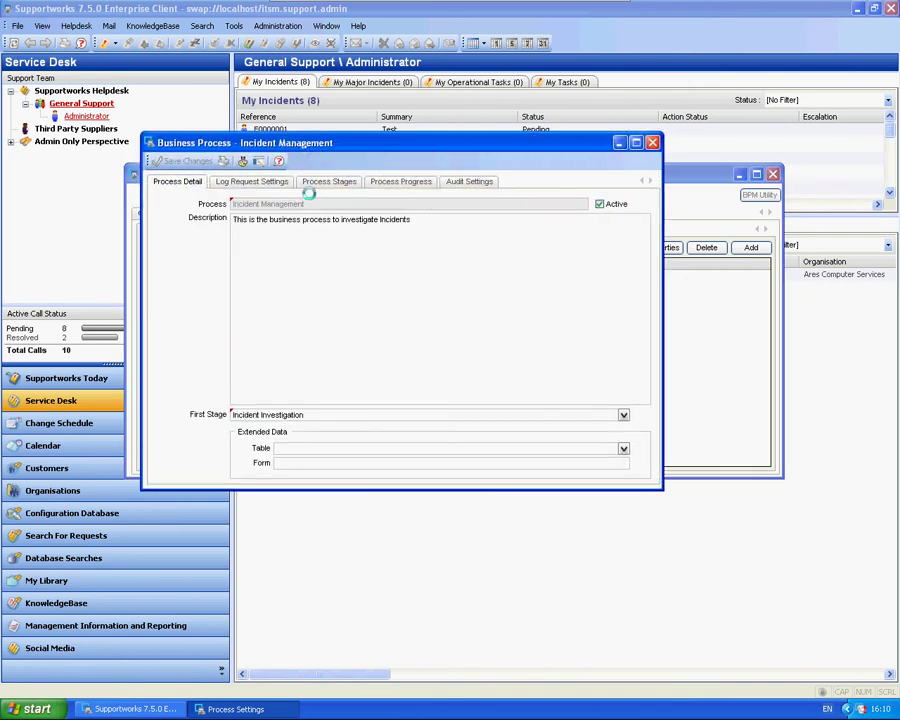
click(326, 182)
click(240, 227)
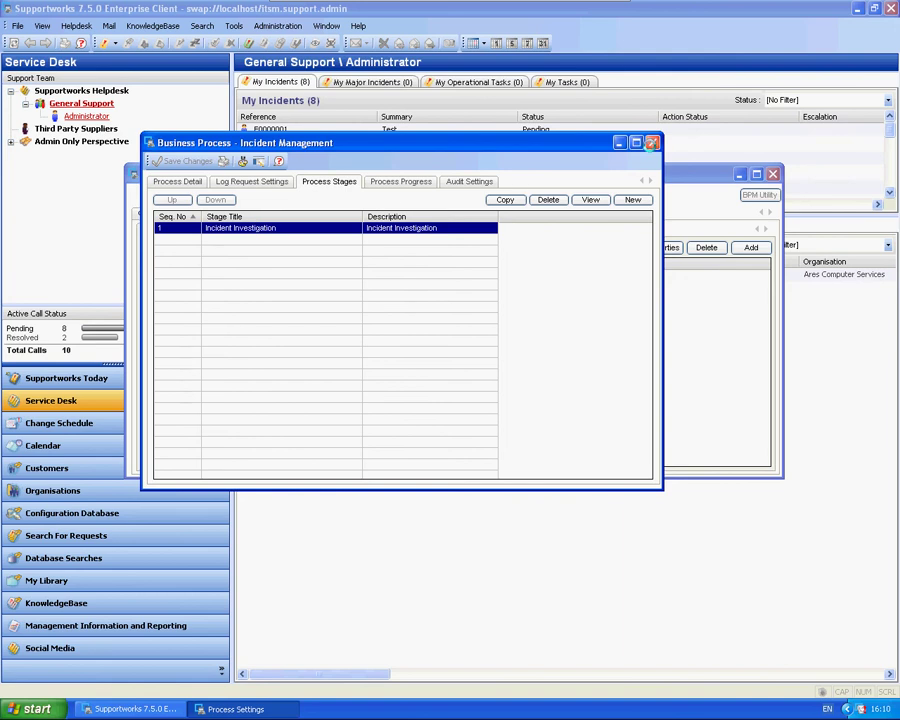
click(651, 142)
Inspect the Service Request process stages, including Authorisation, then close its window
click(348, 214)
double_click(218, 272)
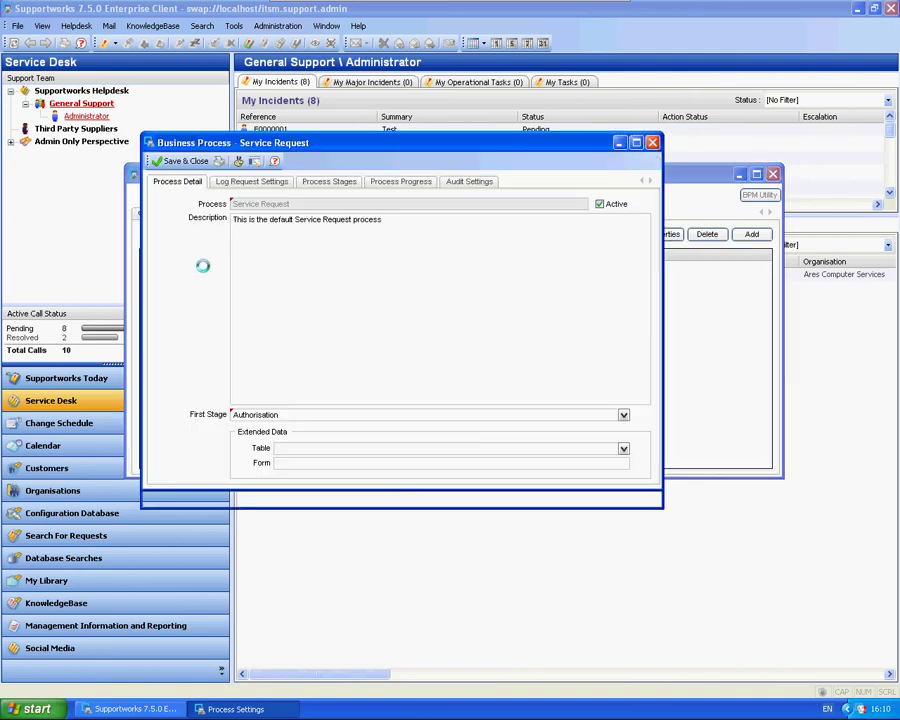
click(312, 180)
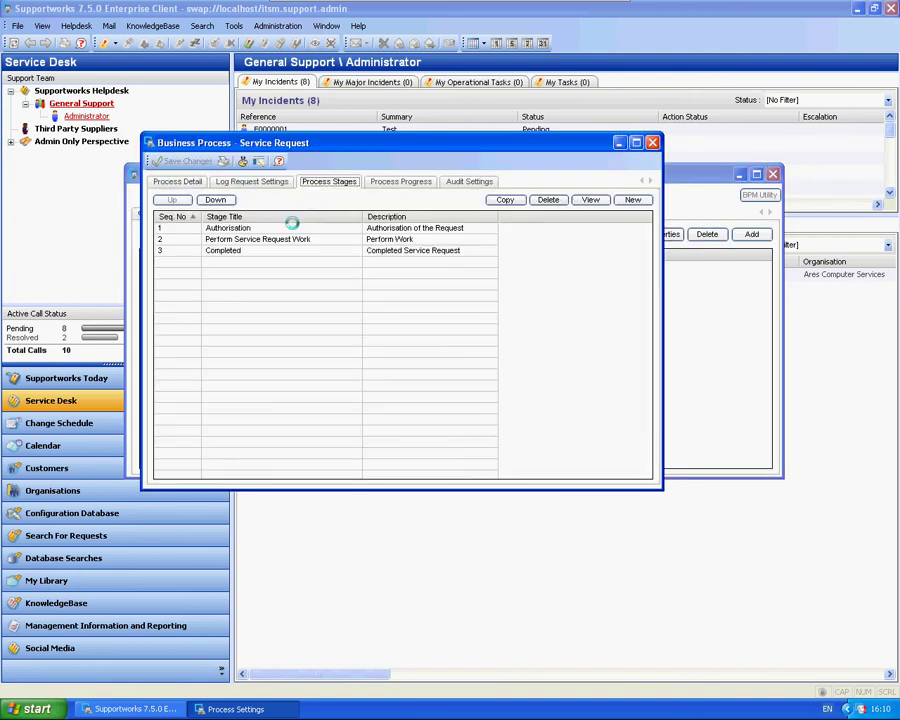
click(239, 228)
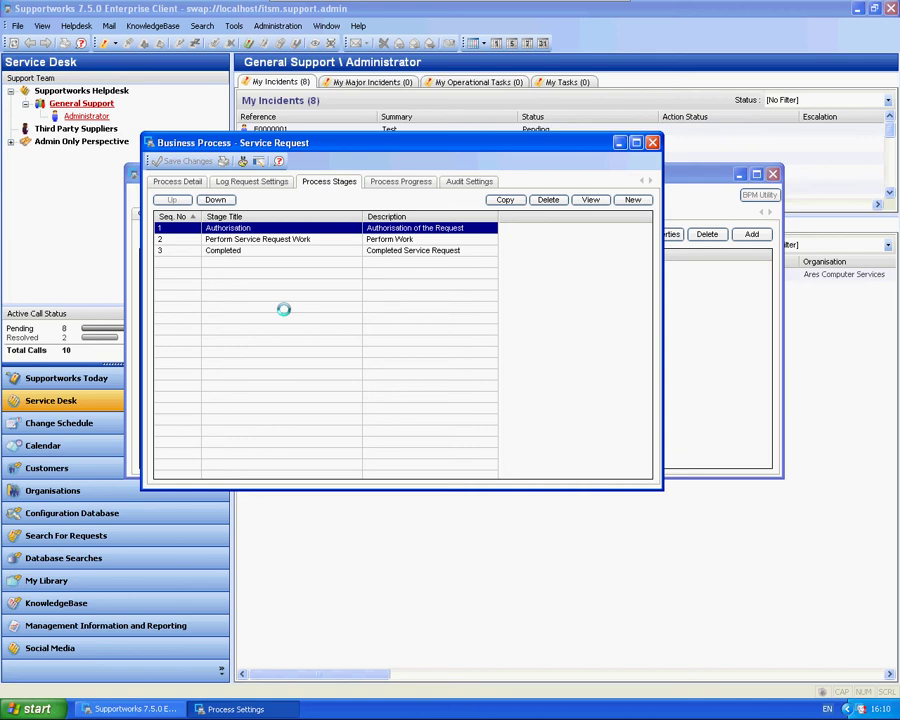
click(652, 142)
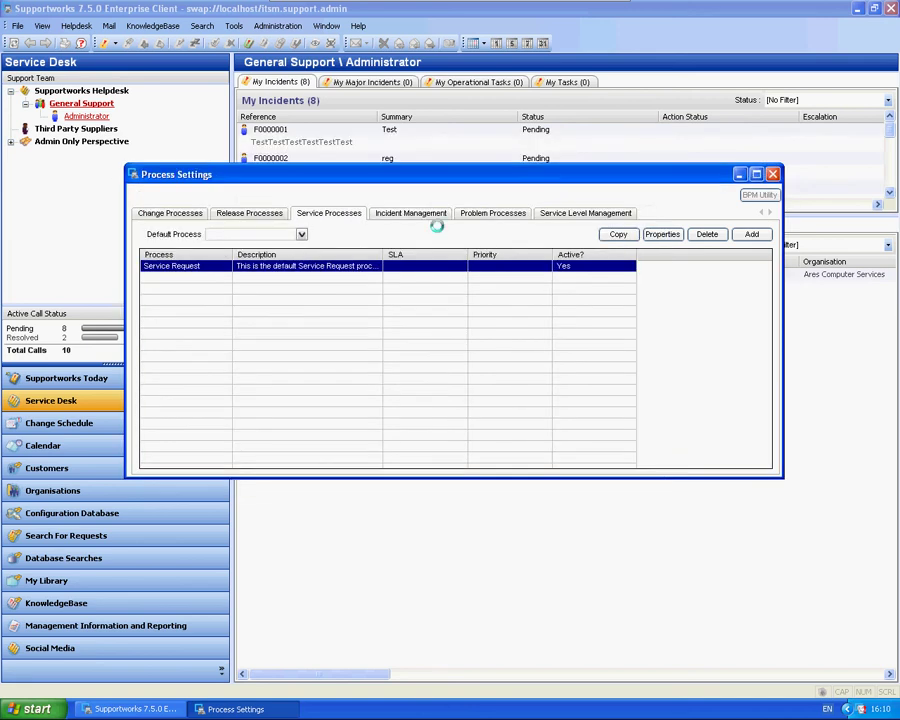
Open the Change Request process and view its list of 14 stages
click(195, 208)
double_click(238, 266)
click(310, 181)
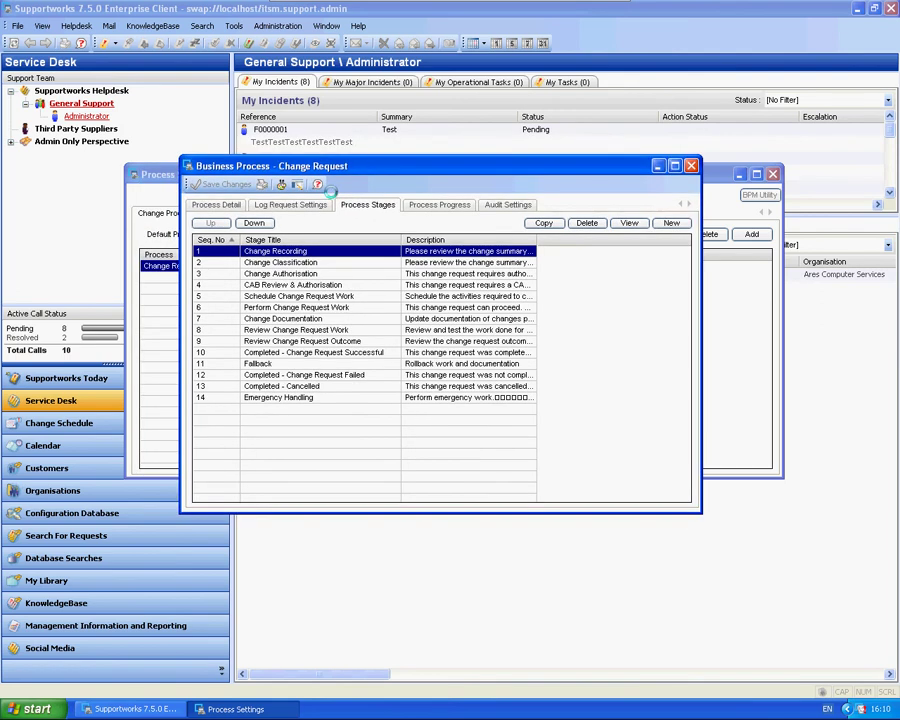
Close Process Settings, start a new Change Request call, enlarge its form, and list its Process choices
key(Escape)
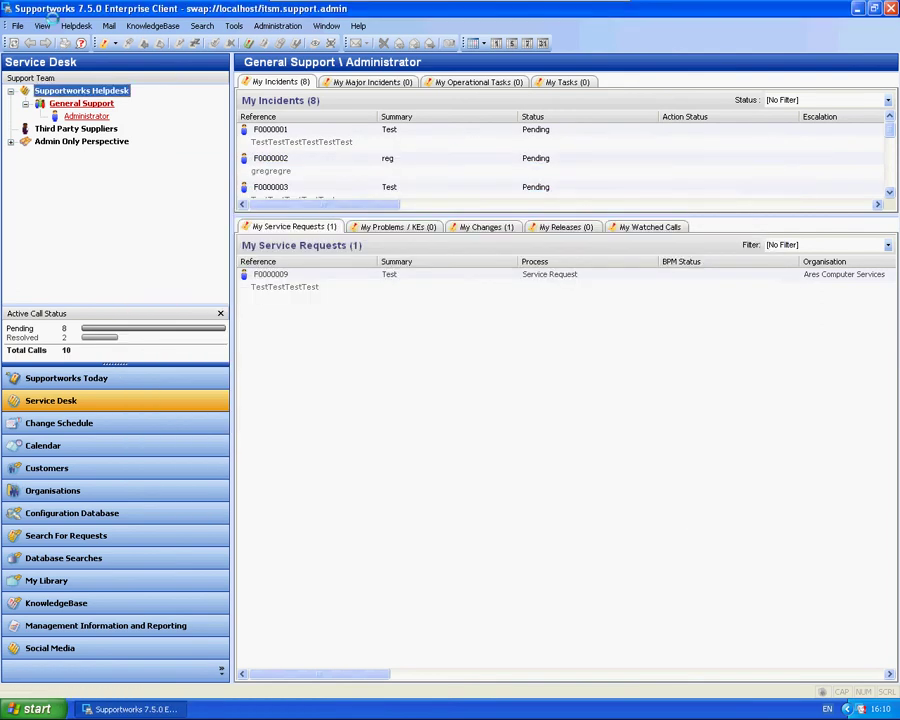
click(107, 43)
click(134, 90)
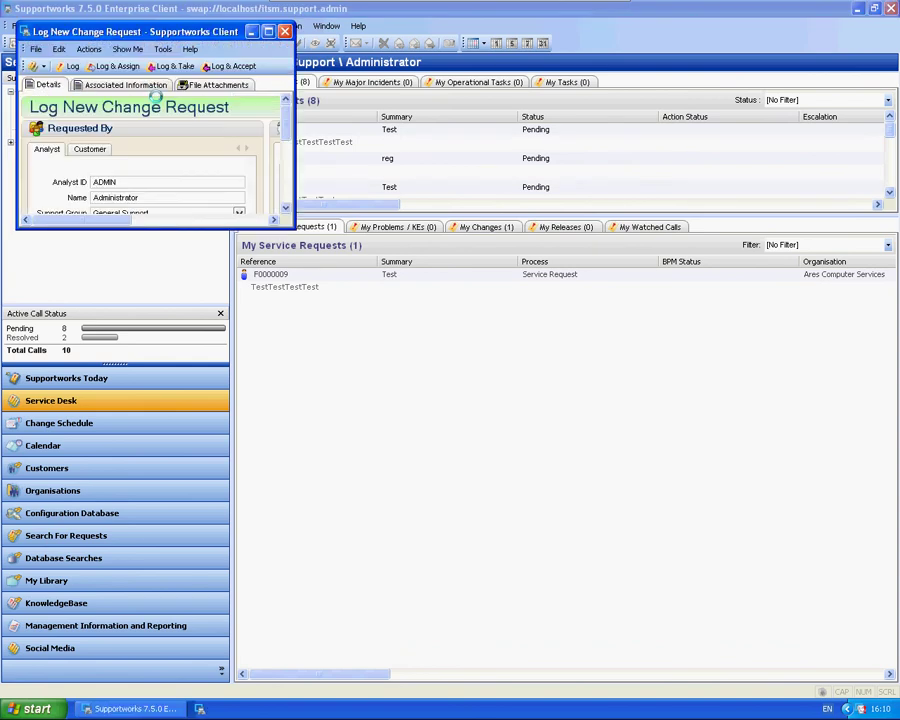
drag(290, 226, 745, 523)
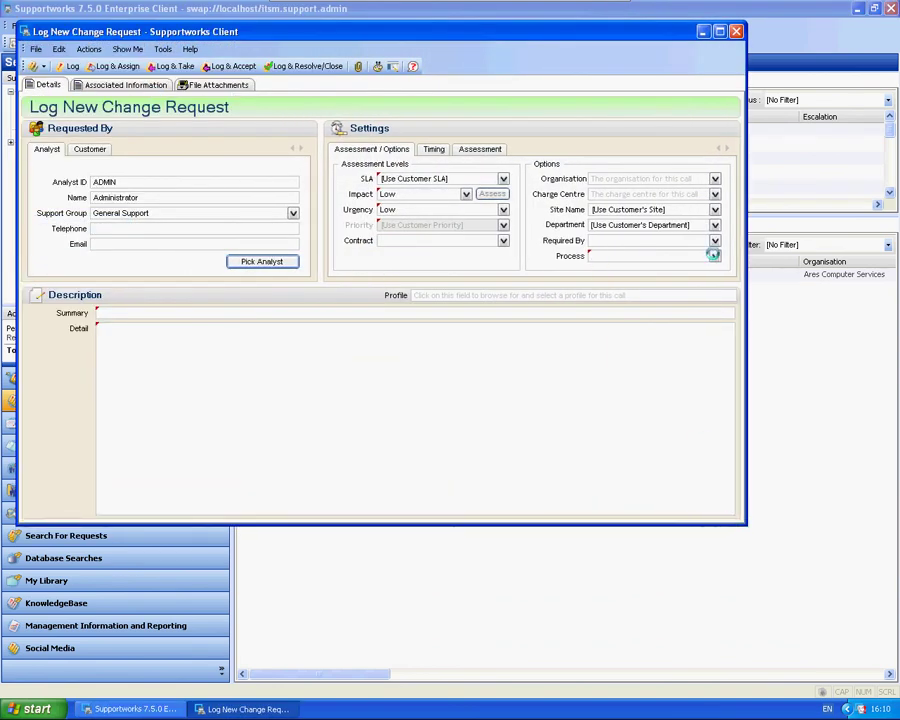
click(714, 256)
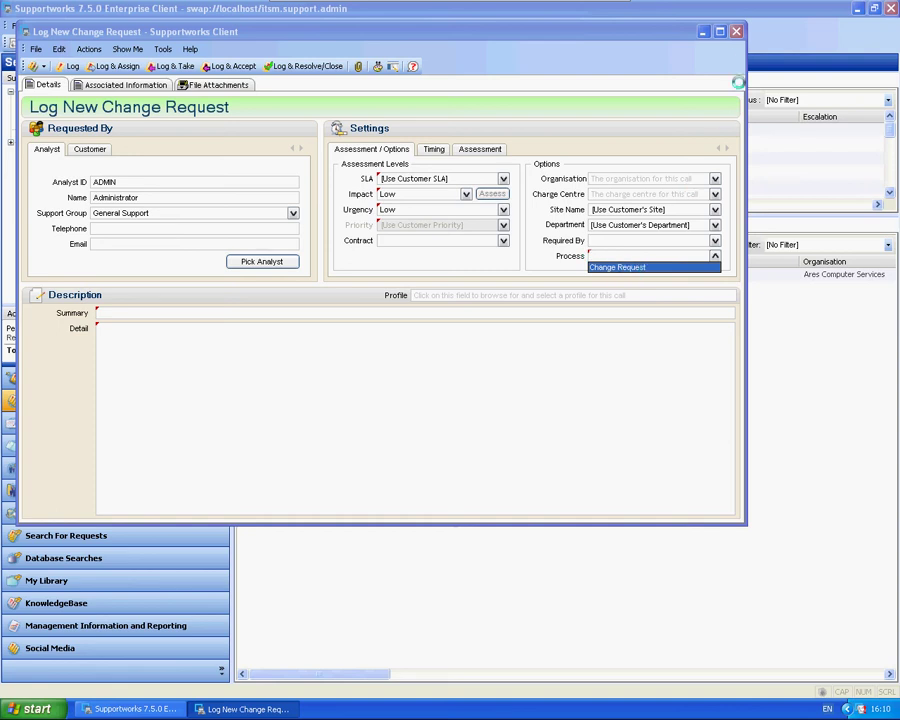
Close the Log New Change Request form and reopen Process Settings from File > Manage Settings
click(736, 31)
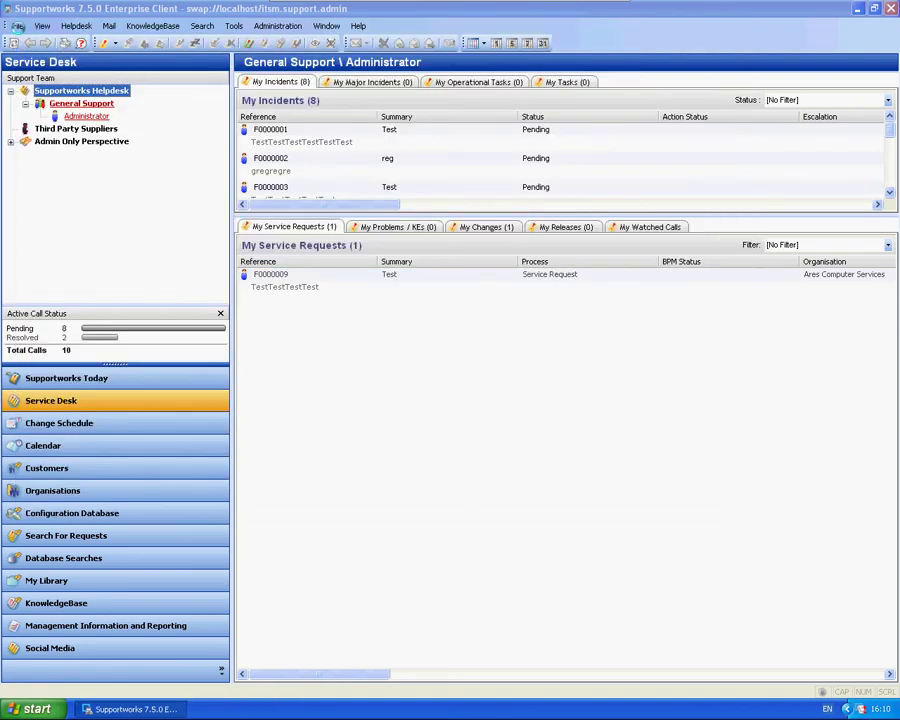
click(16, 24)
mouse_move(116, 202)
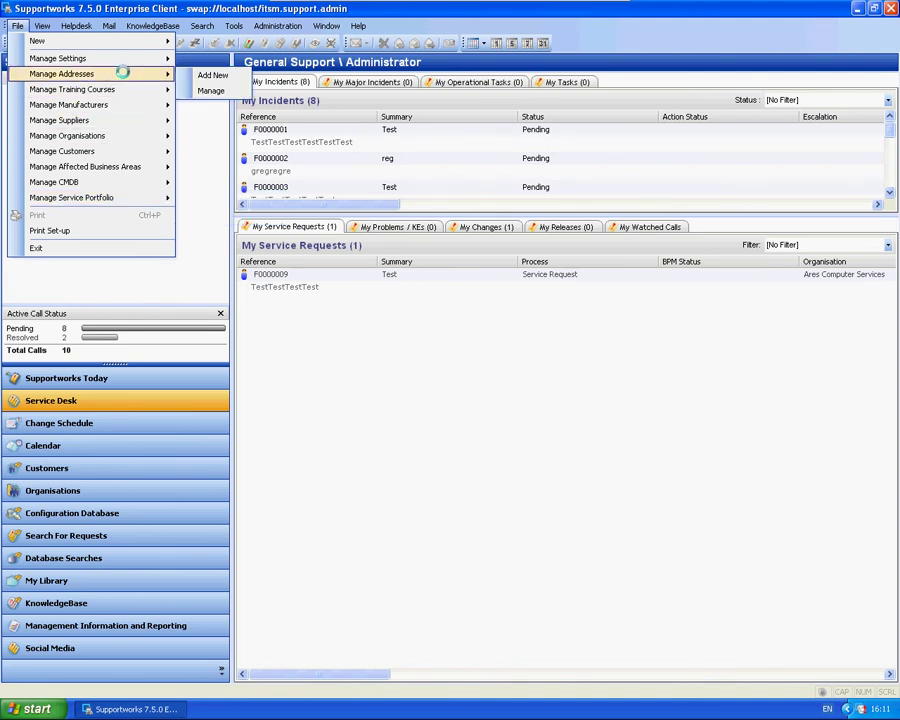
mouse_move(120, 59)
click(227, 76)
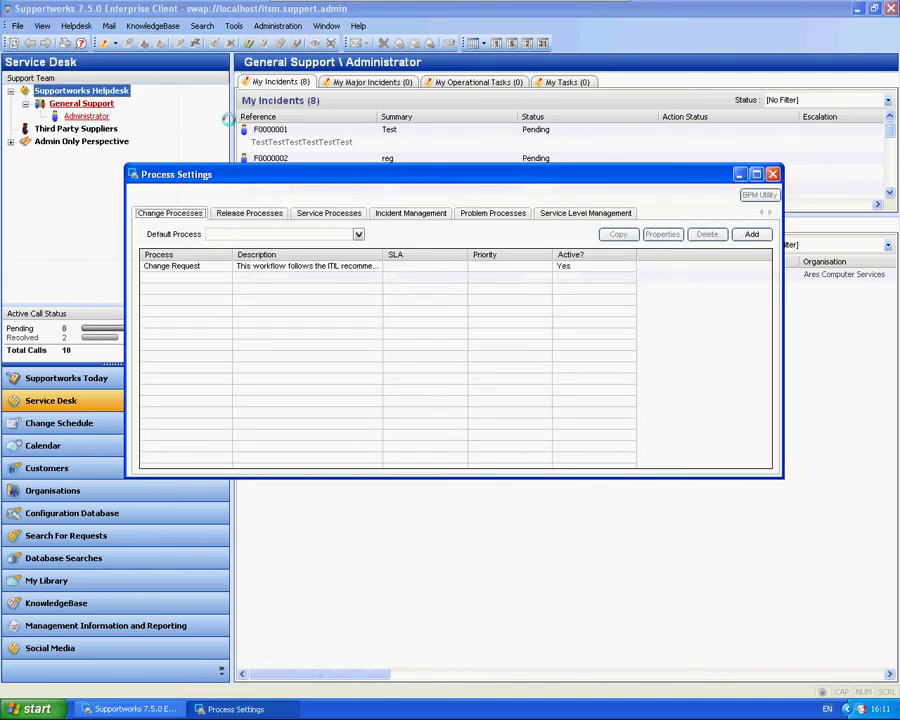
double_click(177, 265)
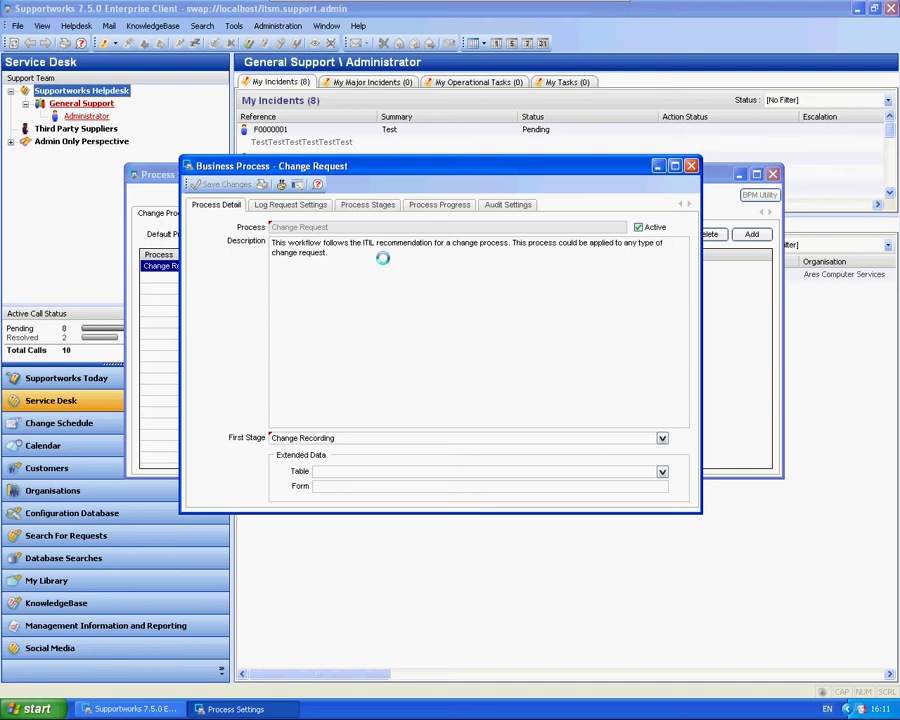
click(362, 204)
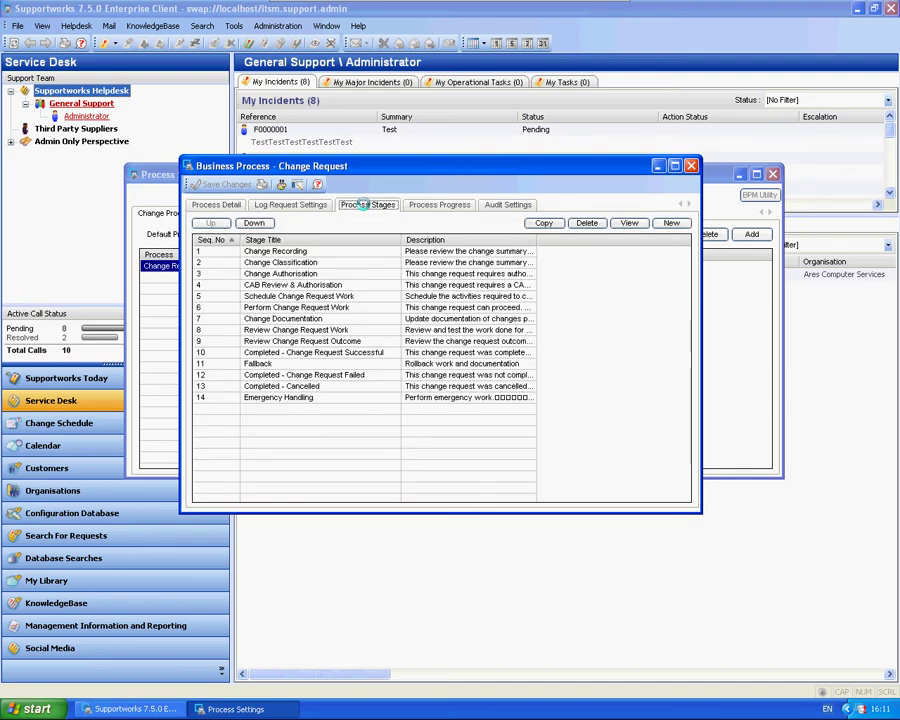
click(281, 251)
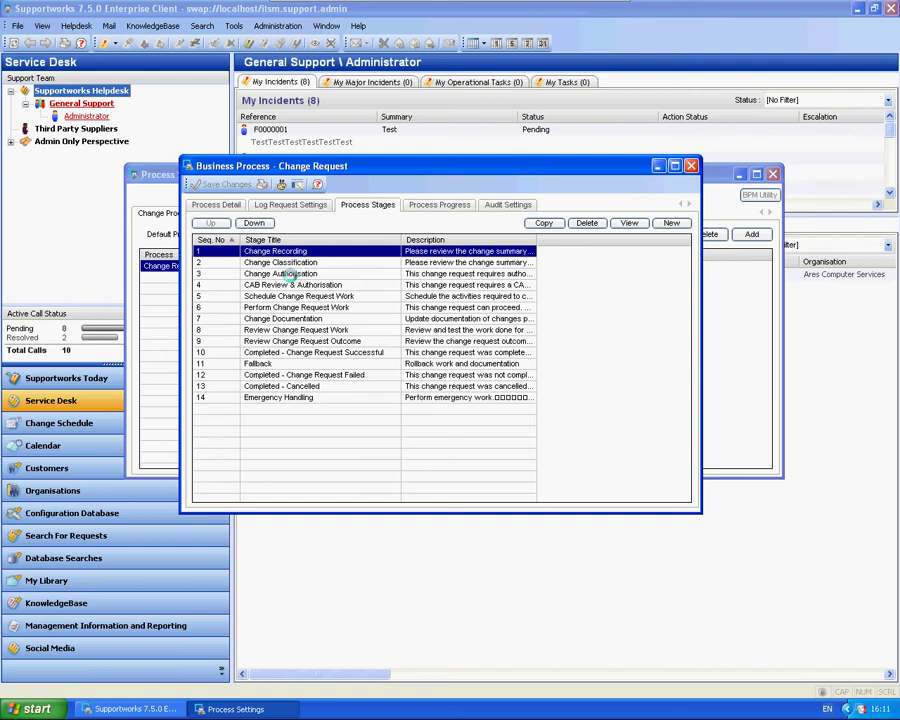
click(313, 375)
click(310, 386)
click(306, 397)
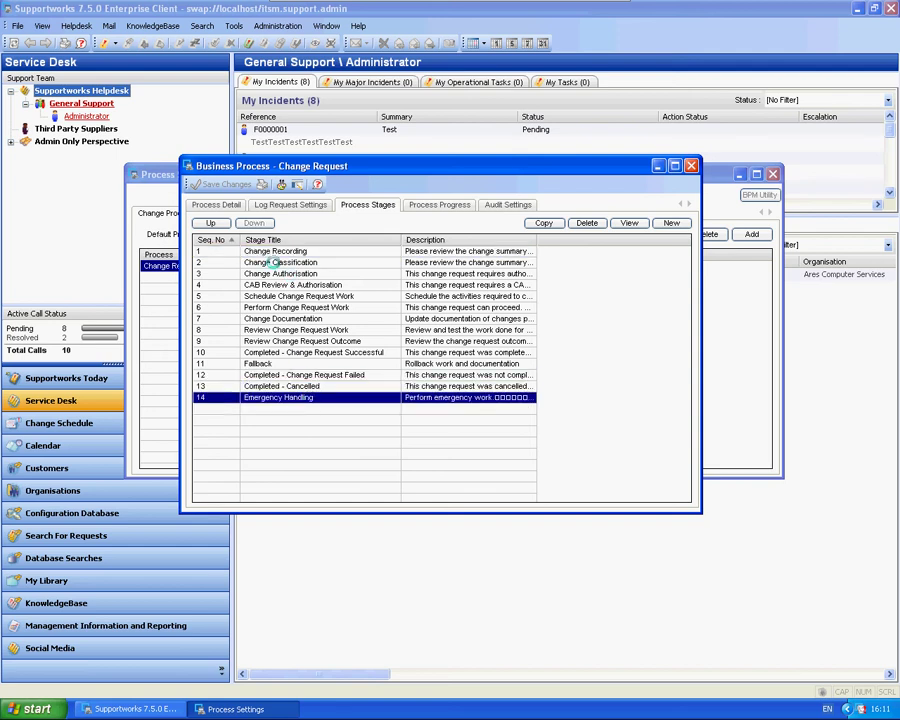
click(270, 251)
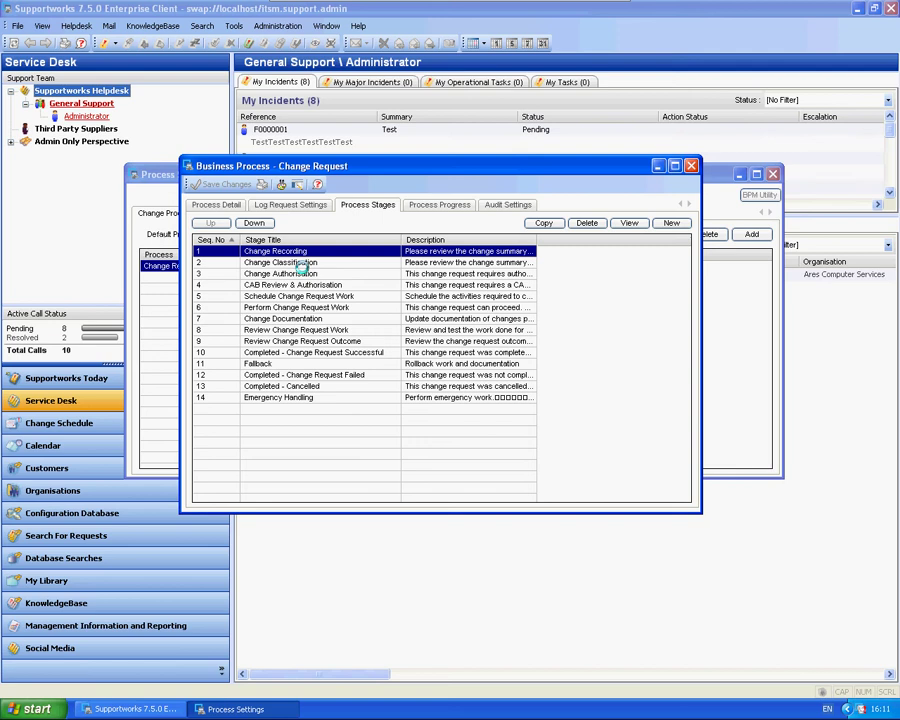
click(294, 262)
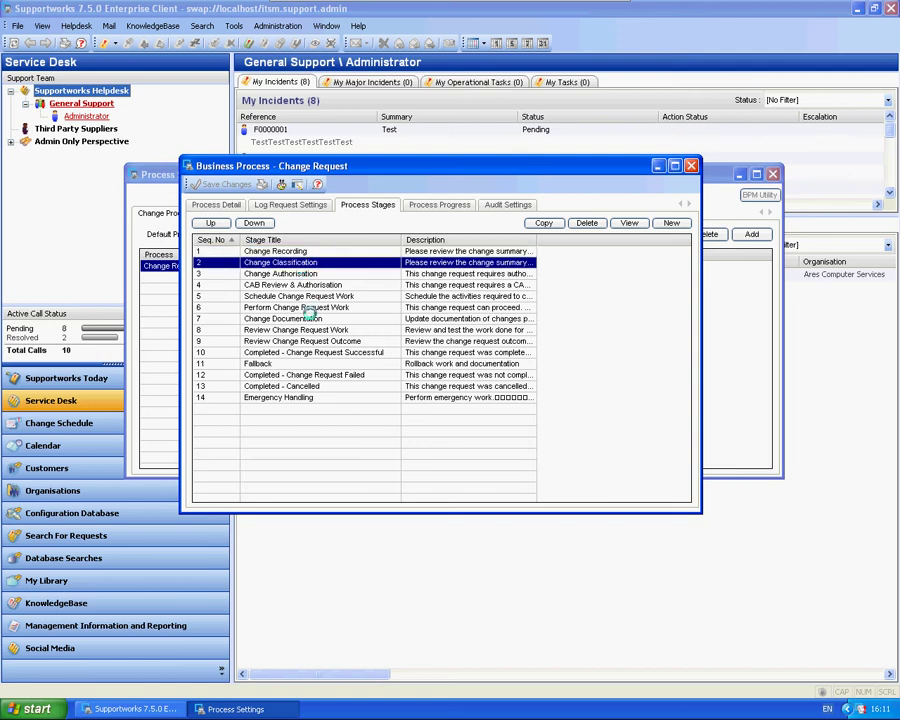
click(291, 251)
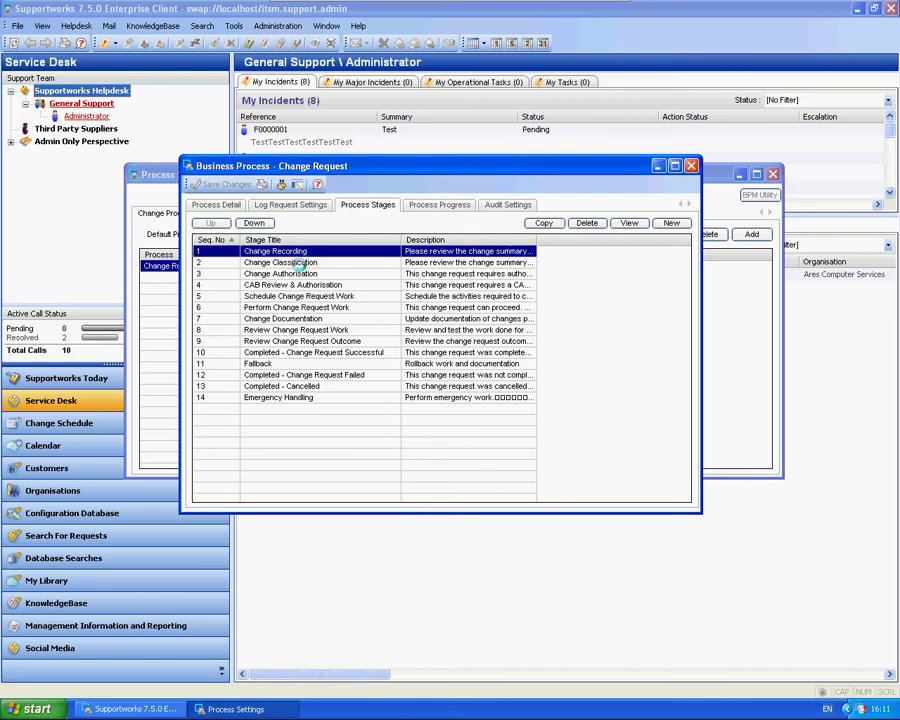
click(297, 262)
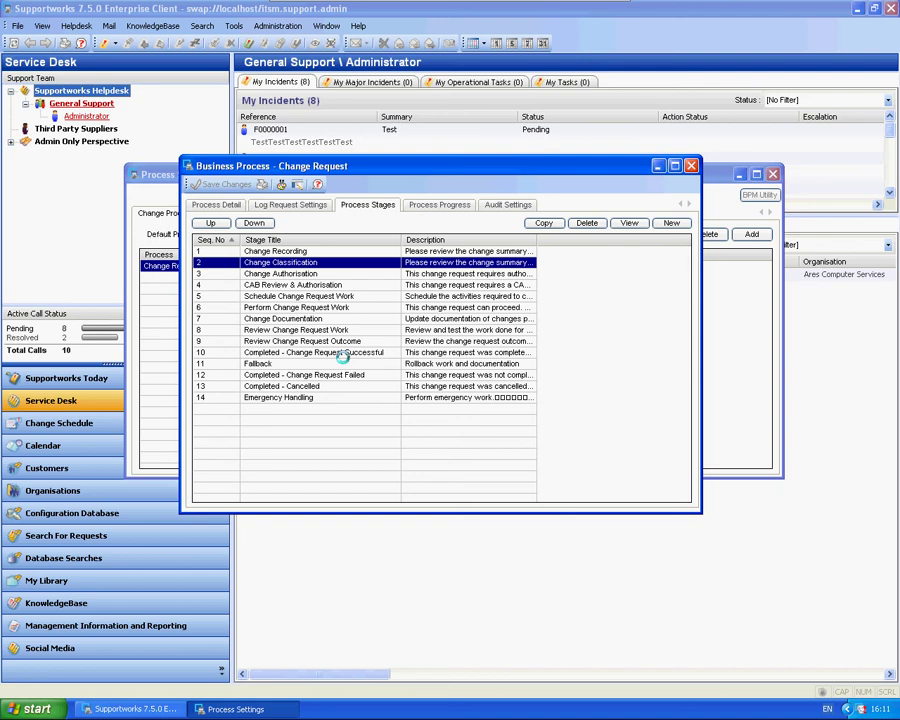
click(326, 274)
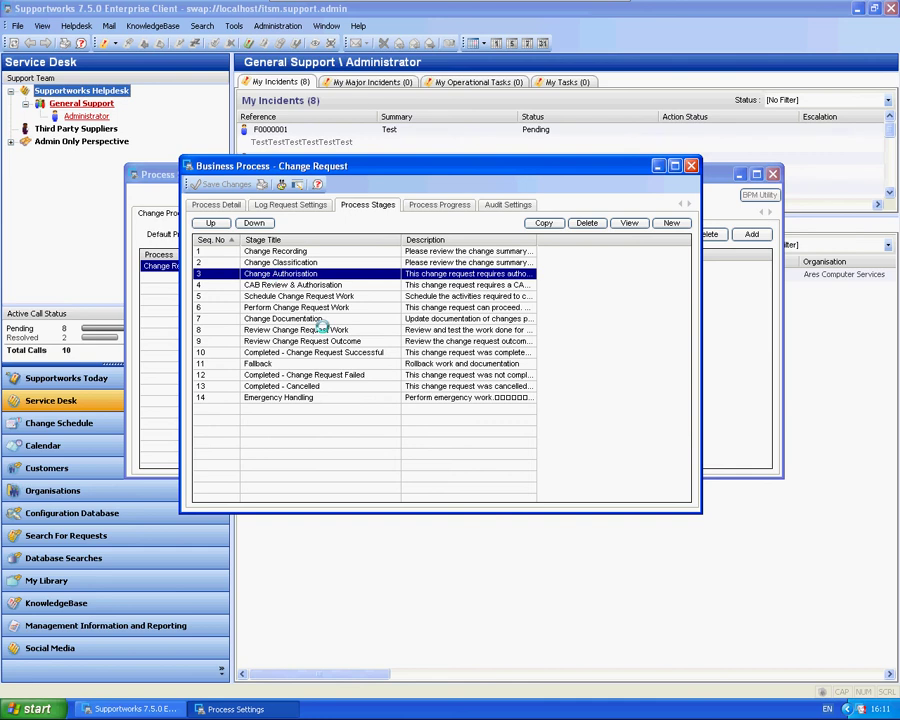
click(264, 286)
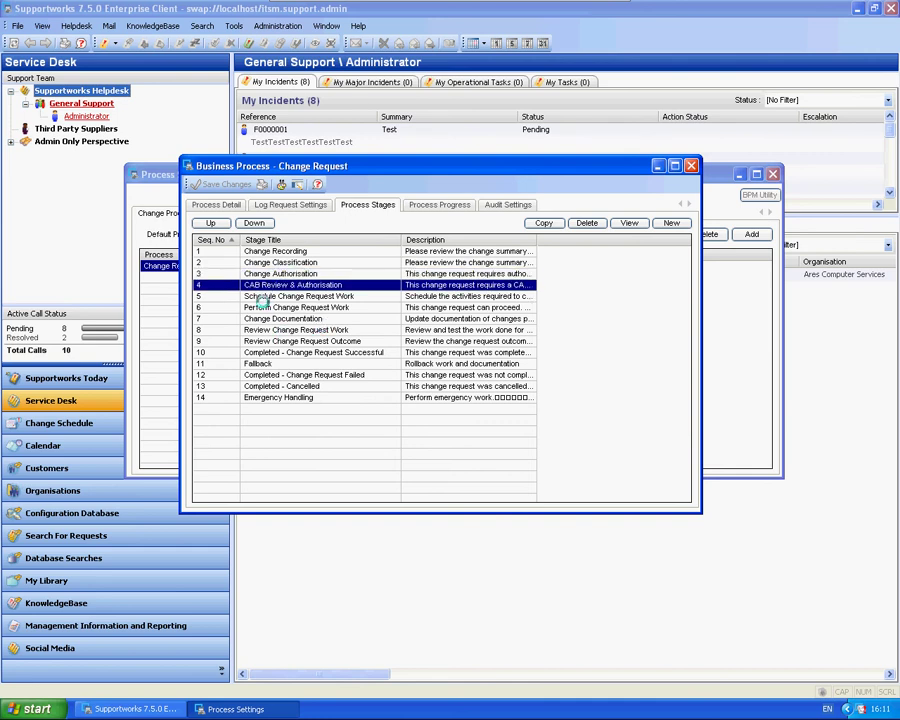
click(248, 296)
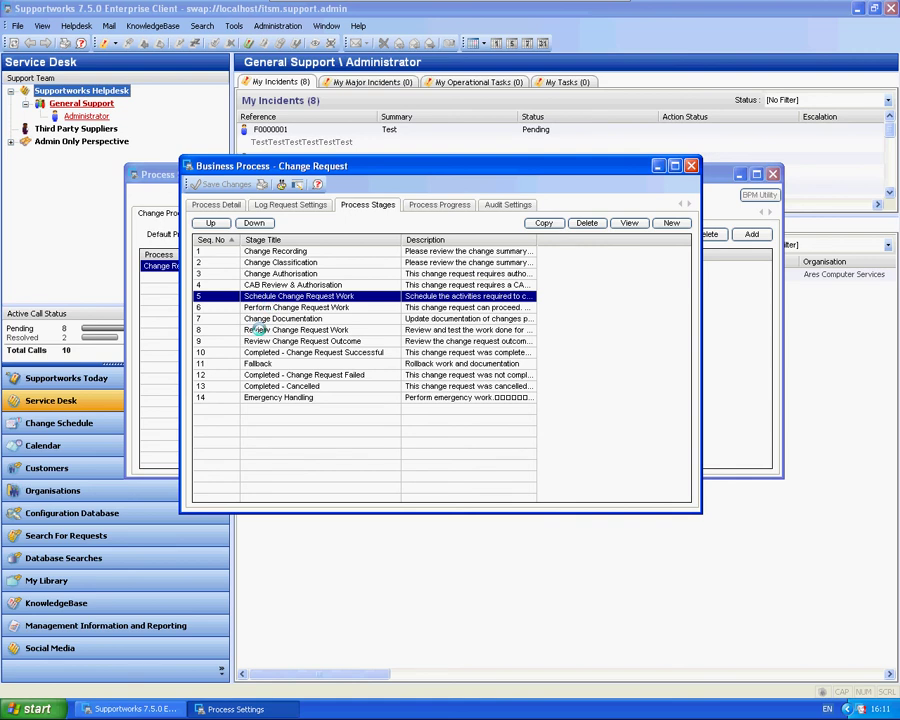
click(262, 308)
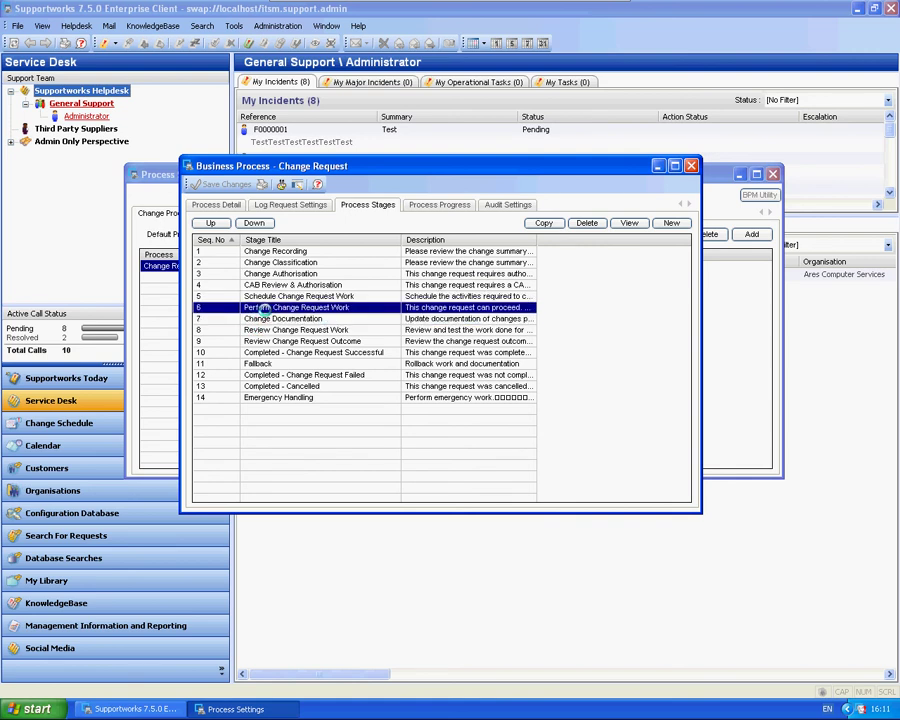
click(256, 297)
click(264, 318)
click(272, 330)
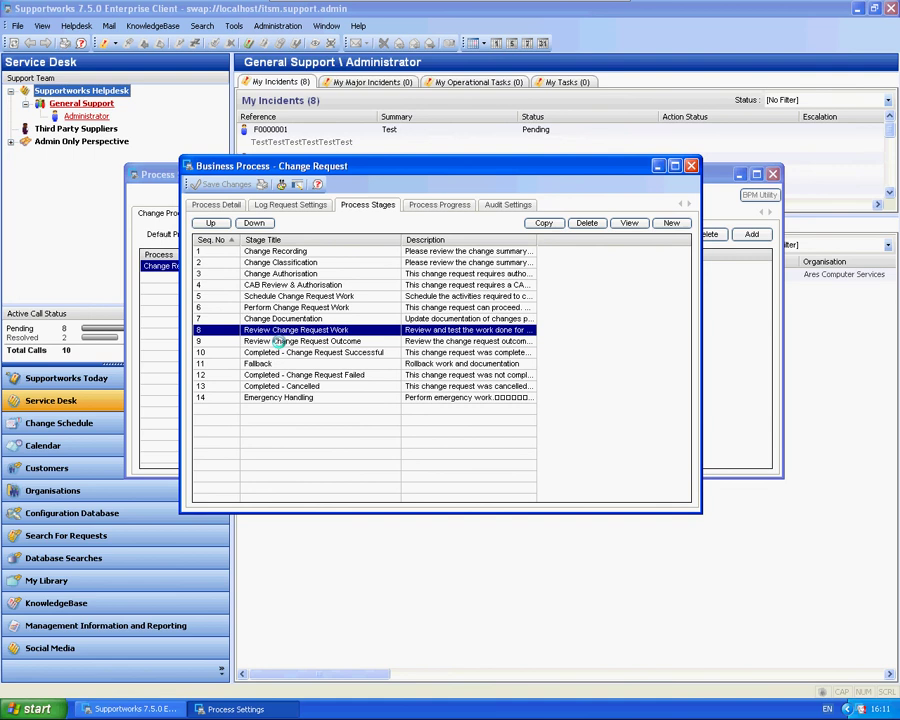
click(274, 352)
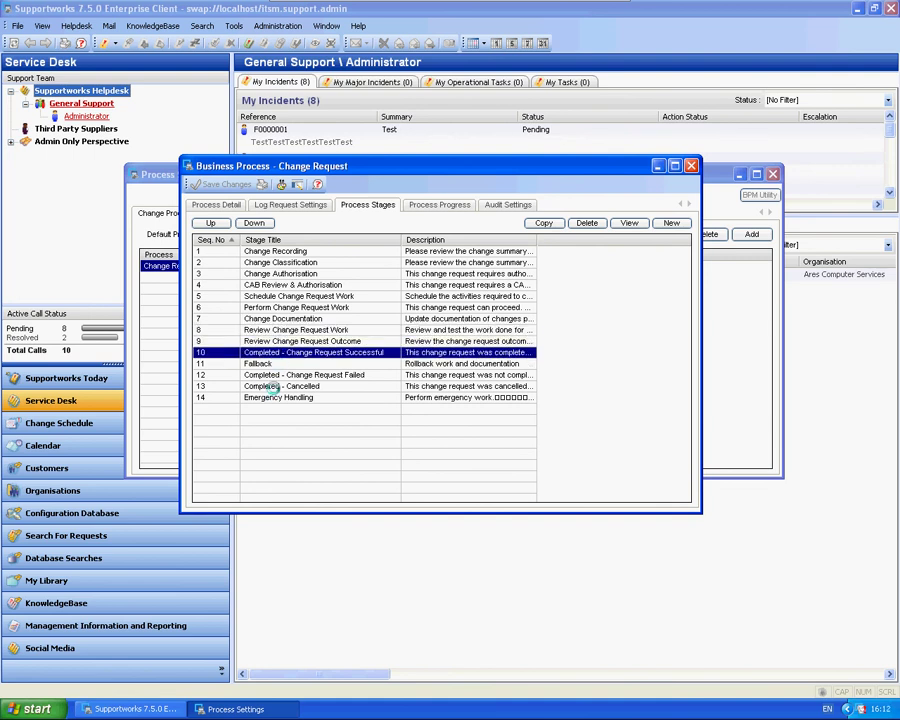
click(264, 363)
click(265, 354)
click(267, 387)
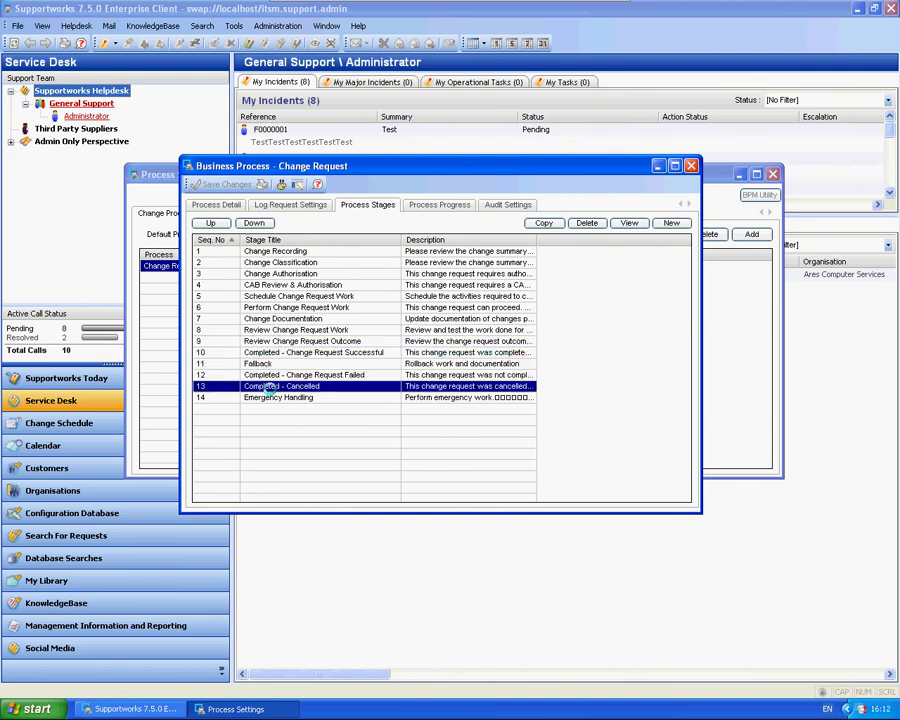
click(271, 297)
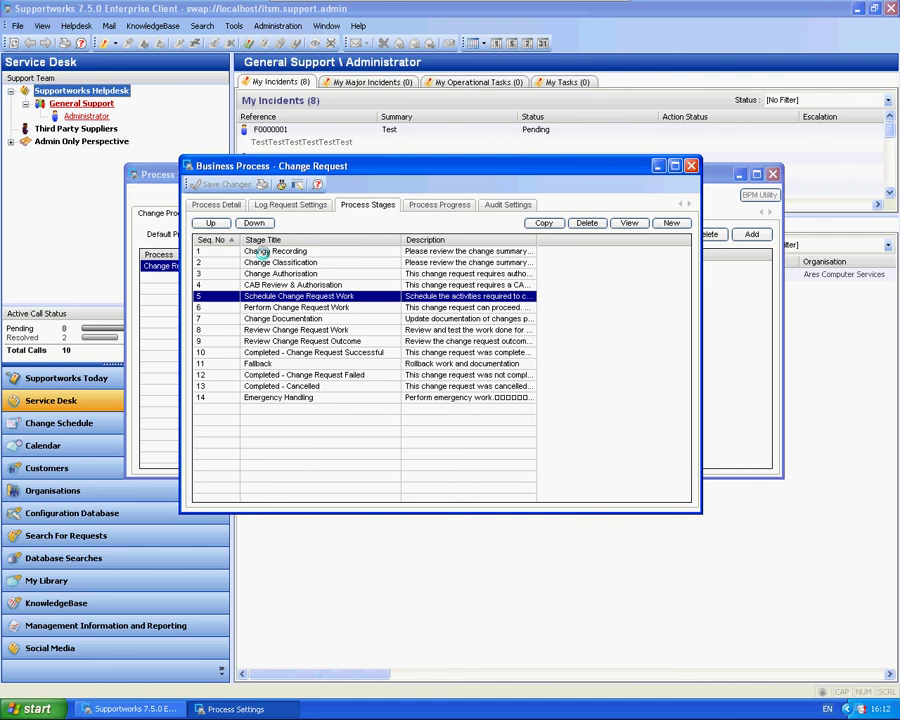
click(262, 252)
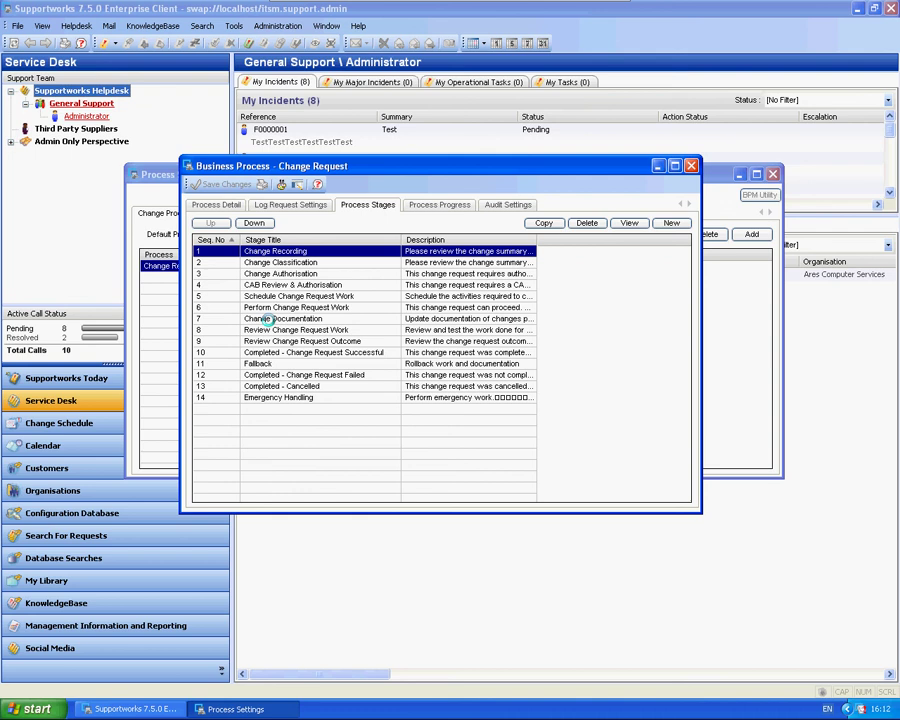
click(690, 165)
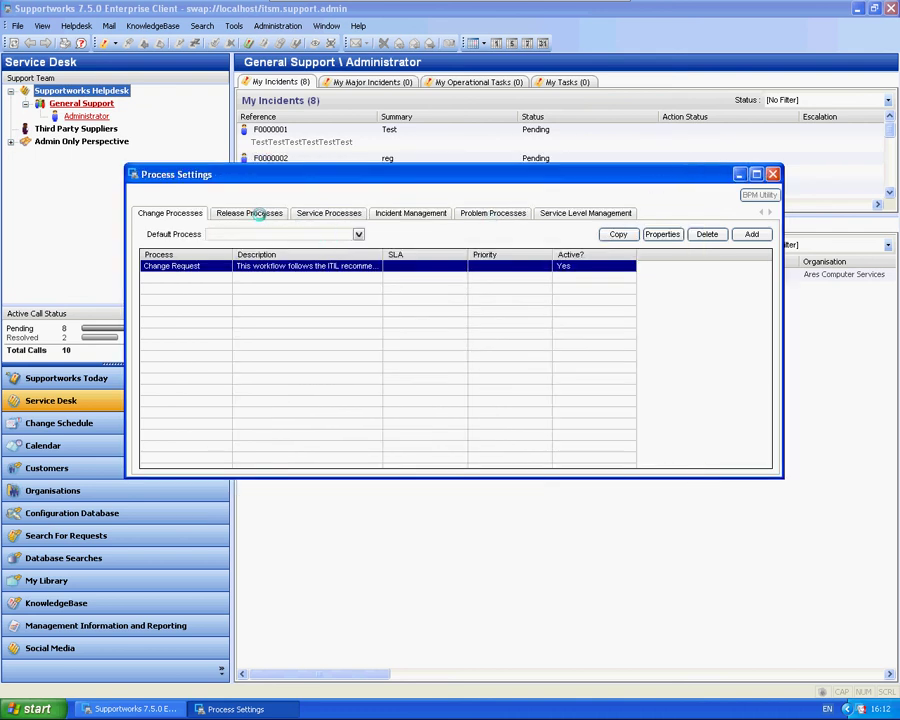
click(258, 213)
click(328, 213)
double_click(219, 265)
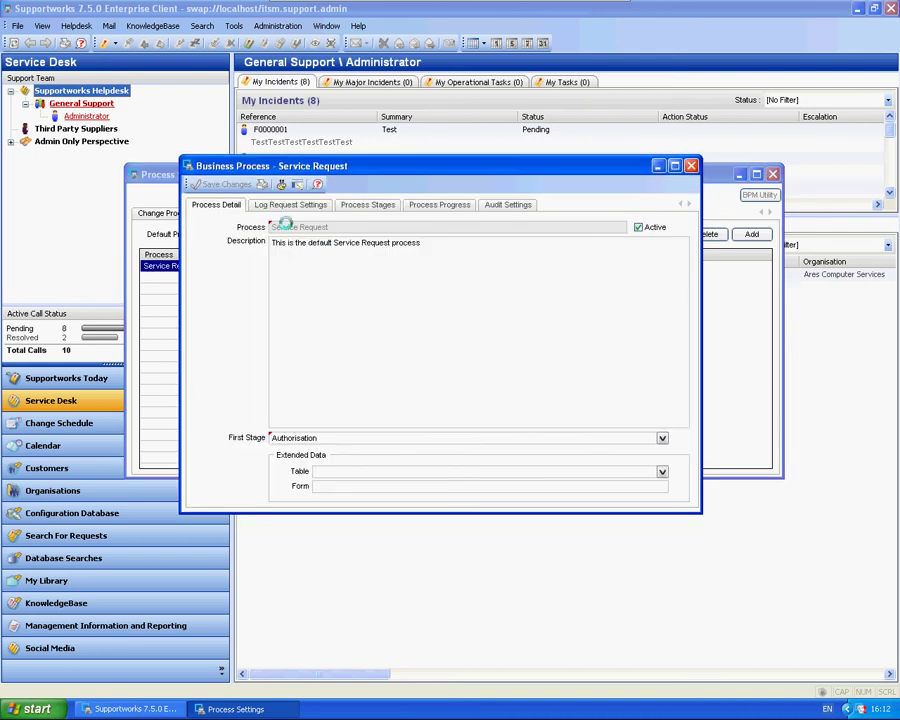
click(362, 205)
click(270, 251)
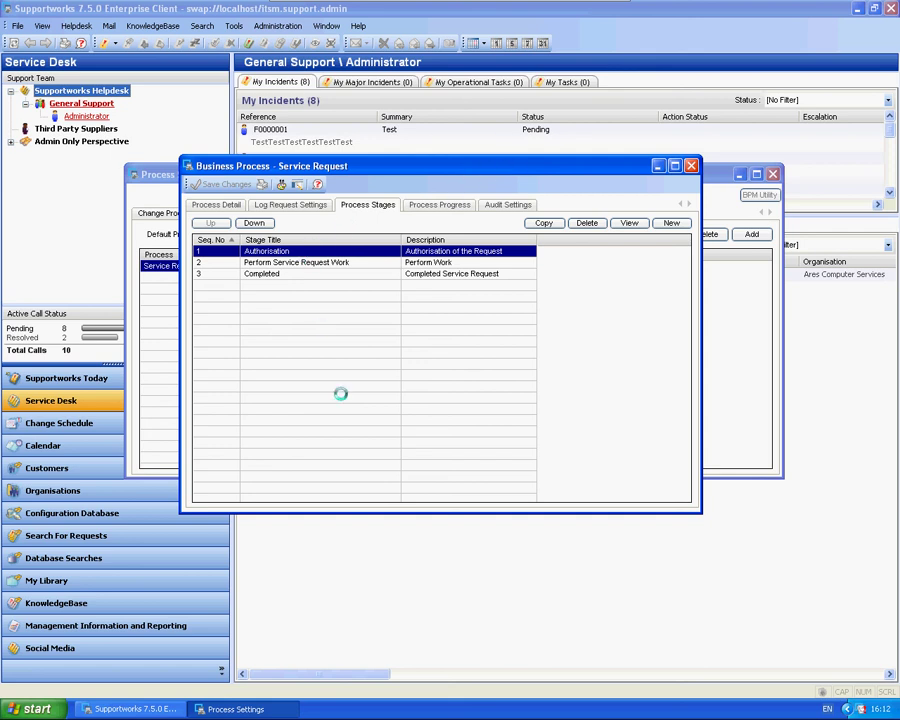
Close Service Request and reopen the Change Request process's stage list at Change Recording
click(690, 165)
click(176, 213)
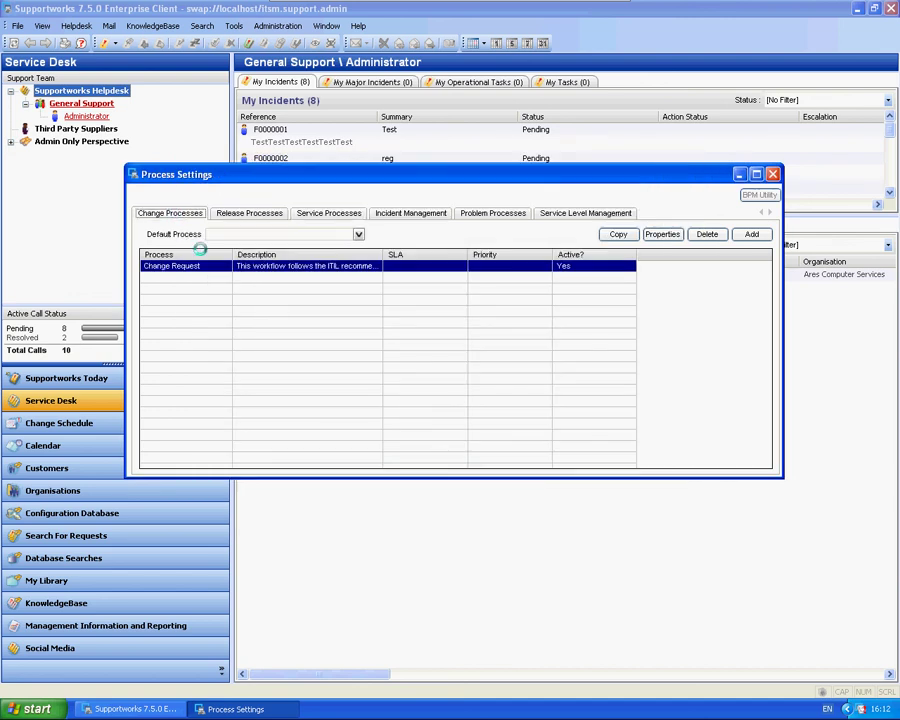
double_click(221, 265)
click(356, 204)
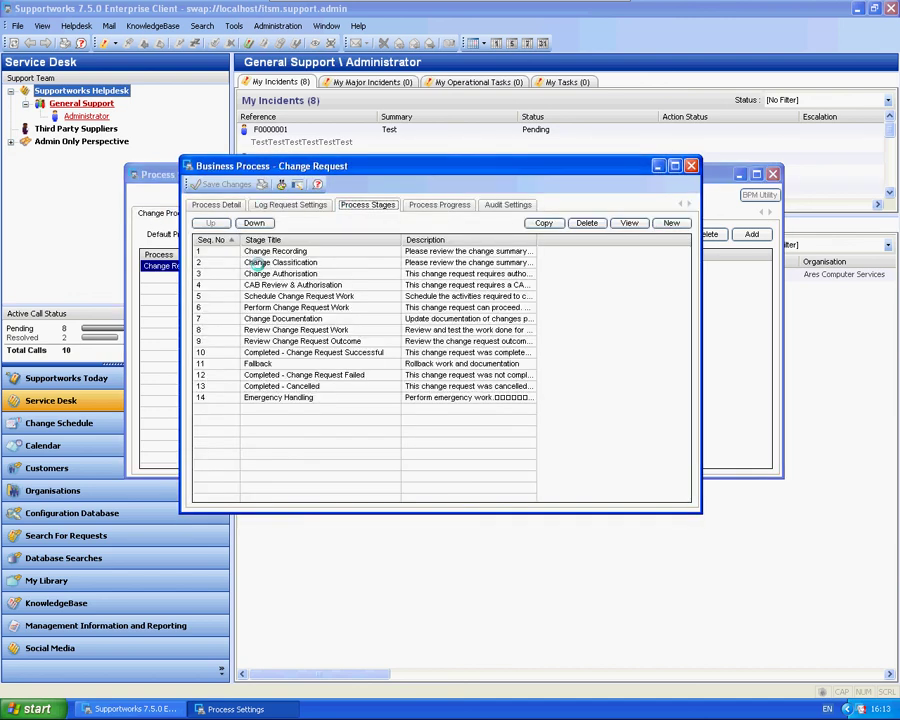
click(262, 250)
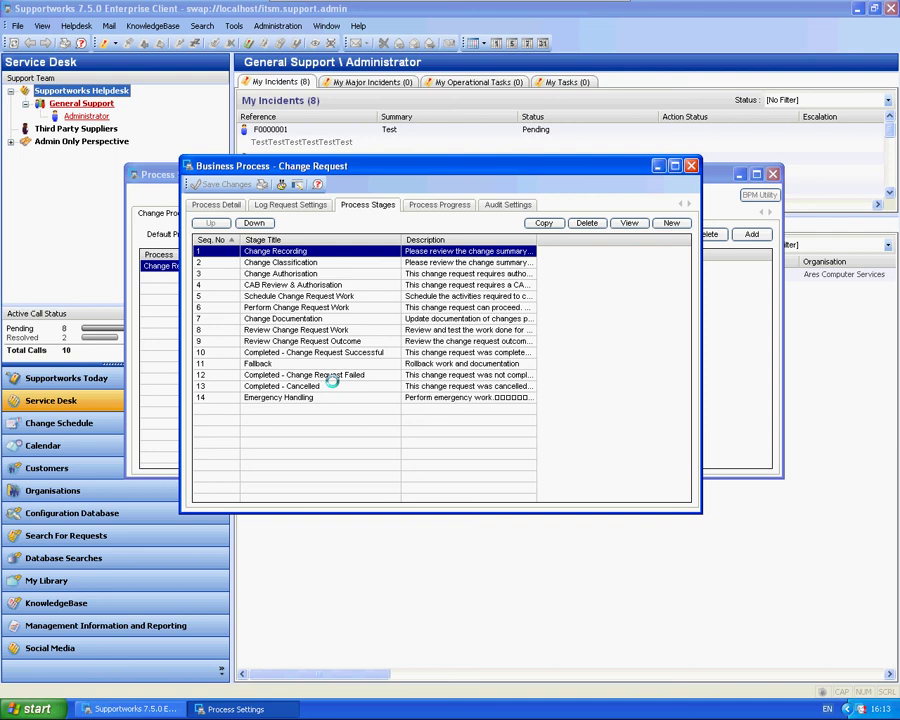